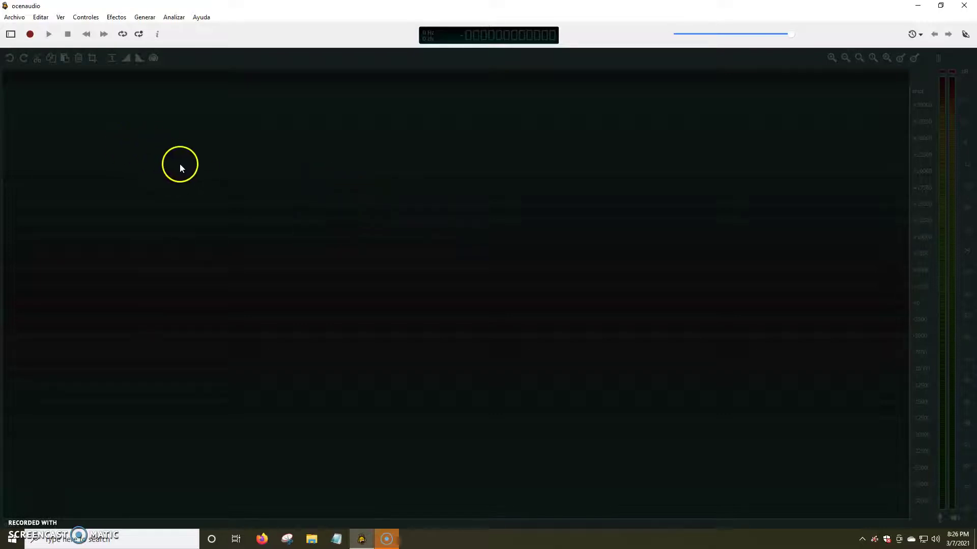
Set the playback device to Speakers (7- Logitech USB Headset) (2 canales) in the sound preferences and close them
left_click(41, 18)
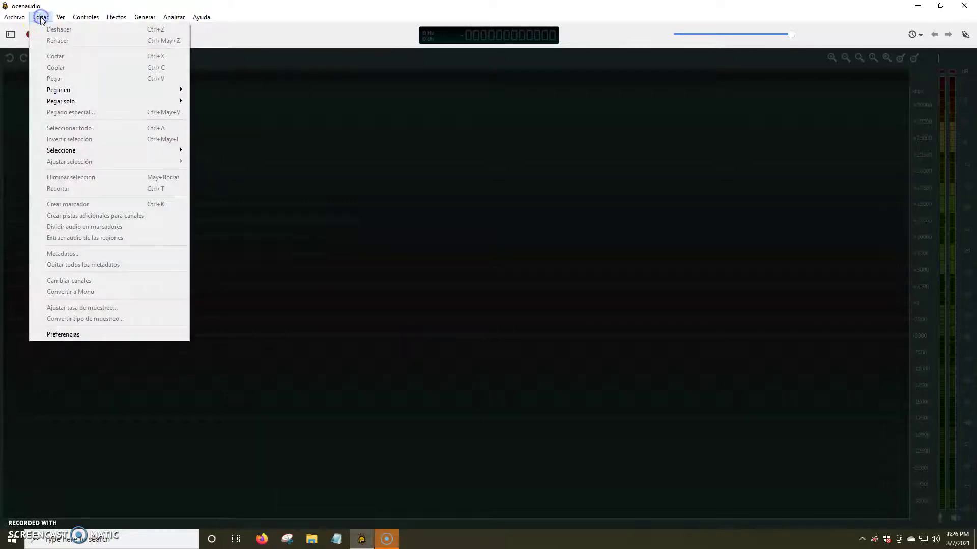
left_click(61, 336)
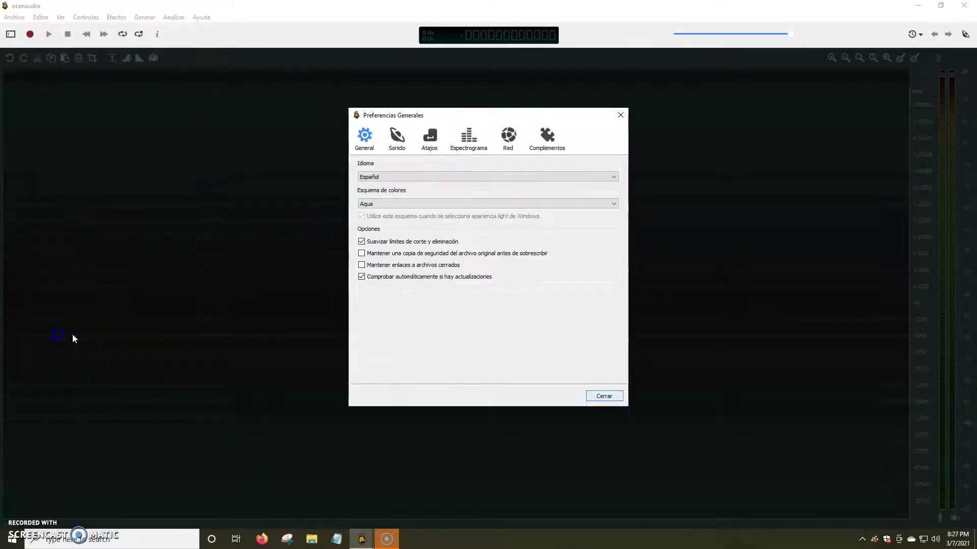
left_click(397, 137)
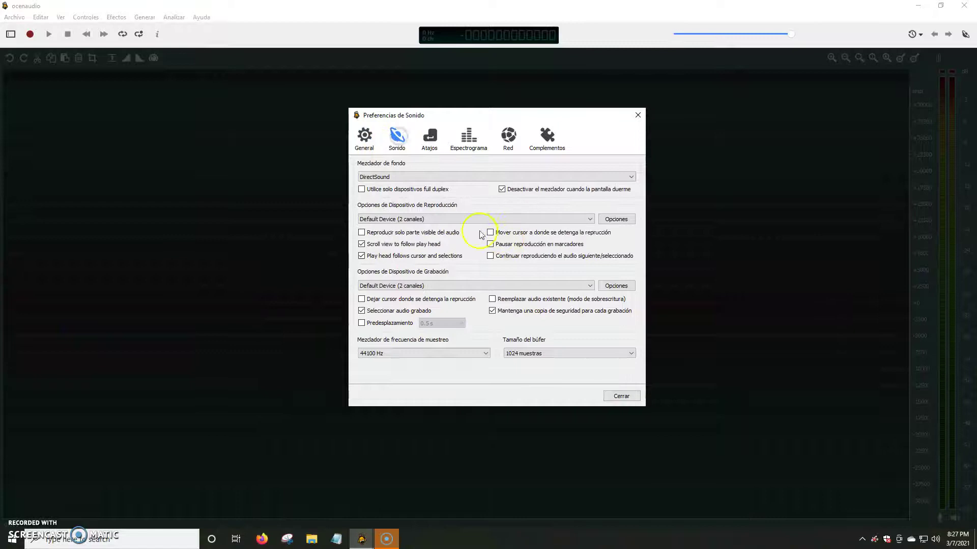
left_click(454, 219)
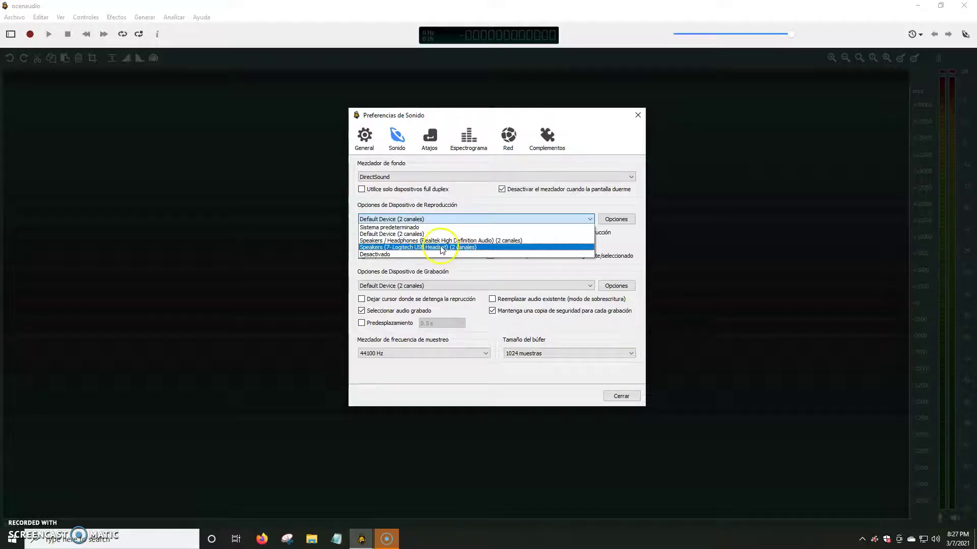
left_click(393, 243)
left_click(373, 242)
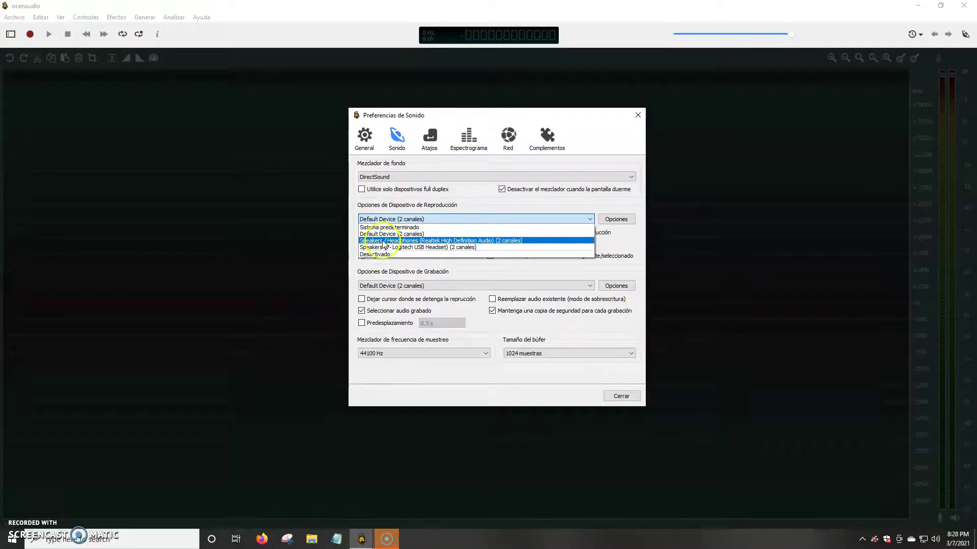
left_click(416, 248)
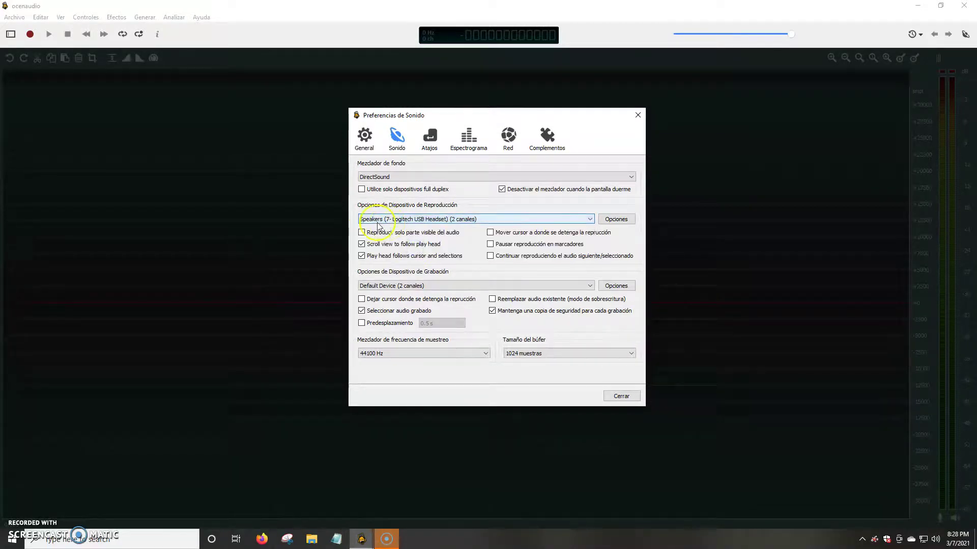
left_click(621, 397)
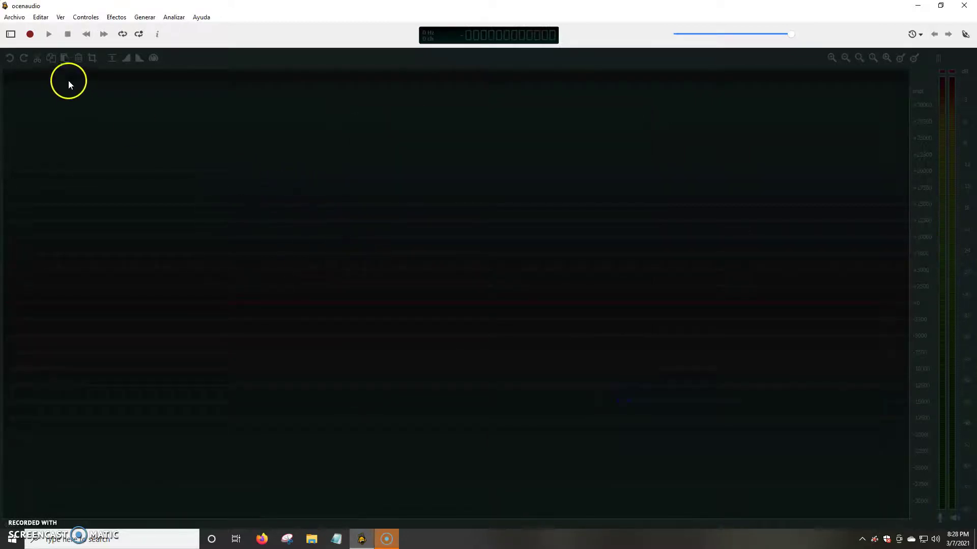
Record about 9.7 s of new 44100 Hz, stereo, 16-bit audio, and append a second take of about 2.9 s
left_click(31, 34)
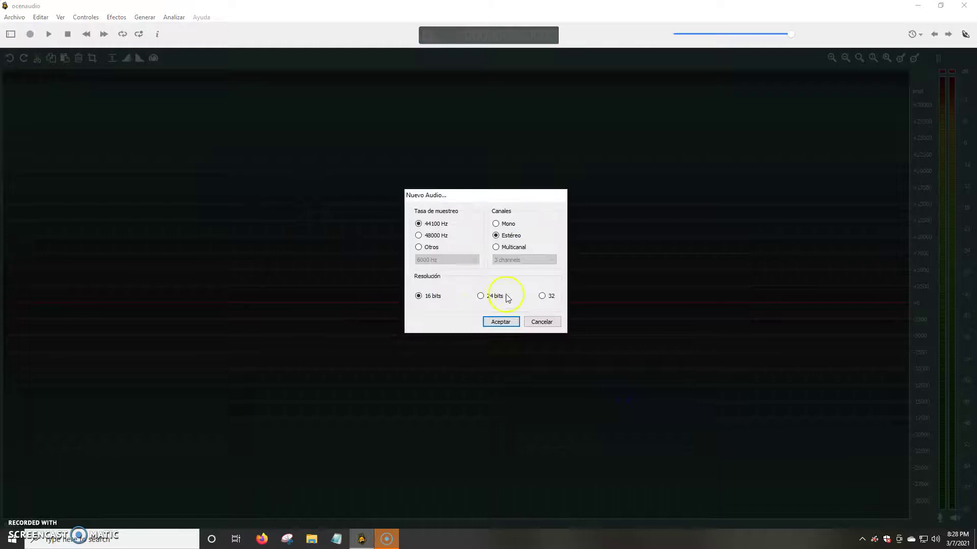
left_click(498, 322)
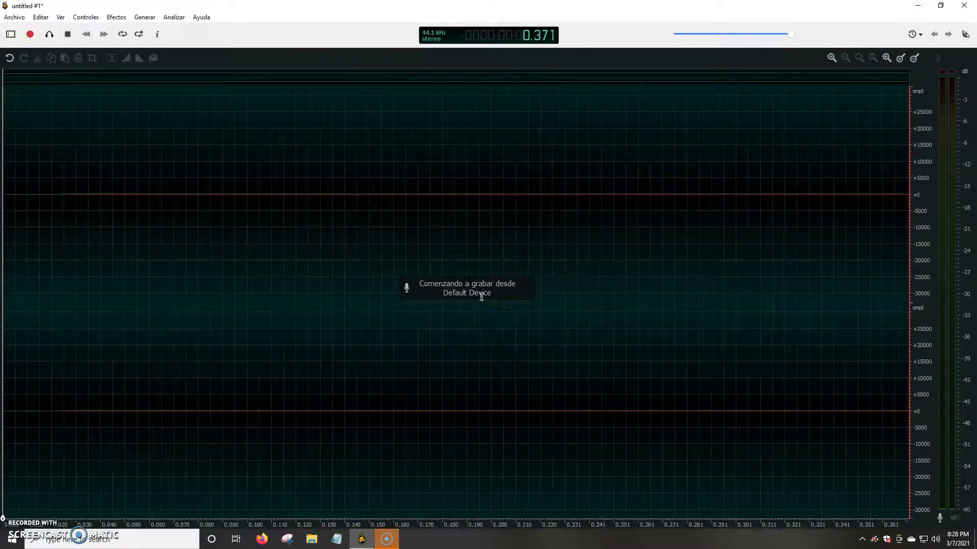
left_click(478, 290)
left_click(428, 290)
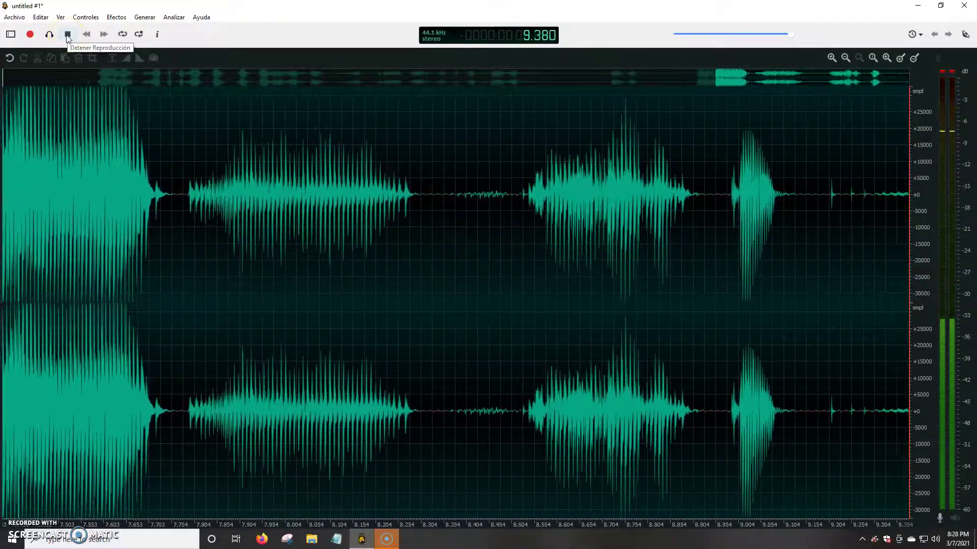
left_click(67, 36)
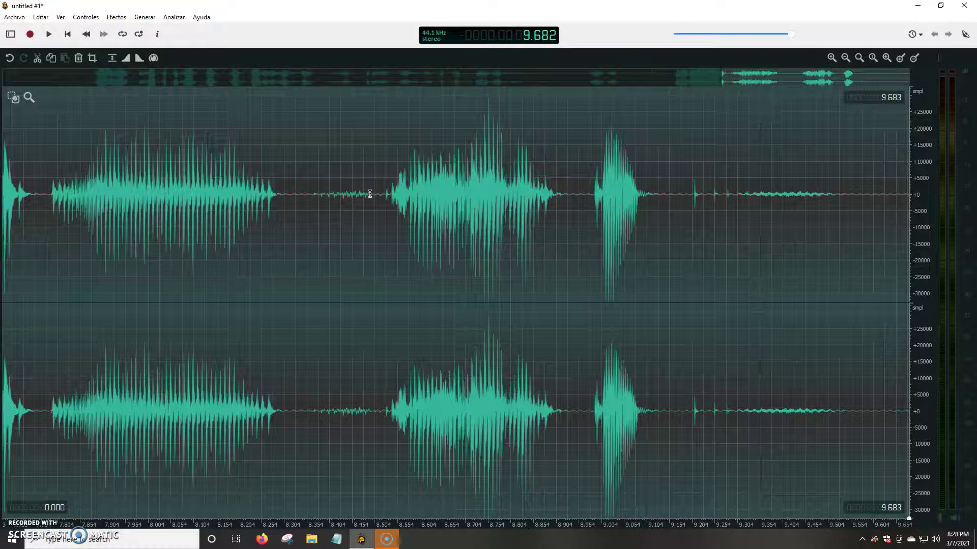
key("ctrl+r")
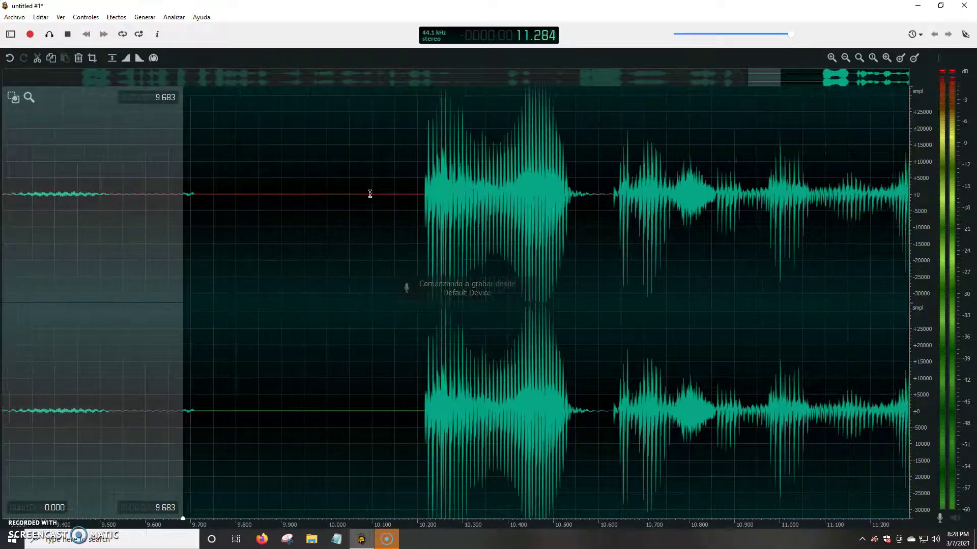
key("space")
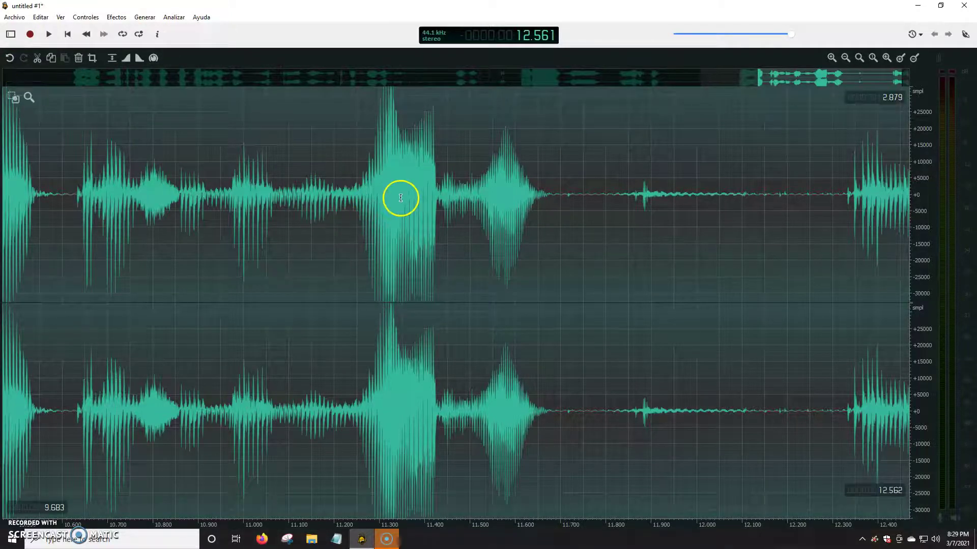
Try a fade-out on the passage from about 11.60 to 11.67 s and undo it
left_click_drag(514, 201, 545, 210)
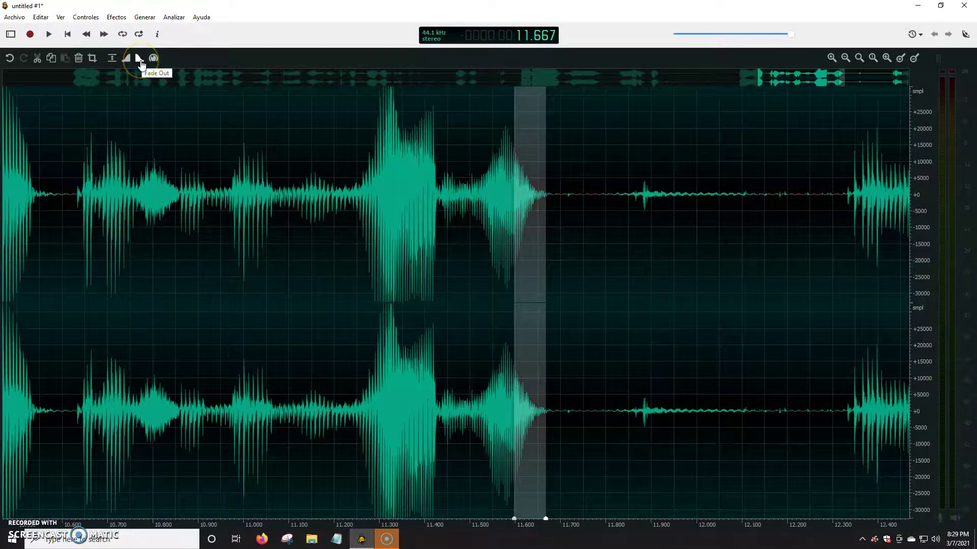
left_click(140, 59)
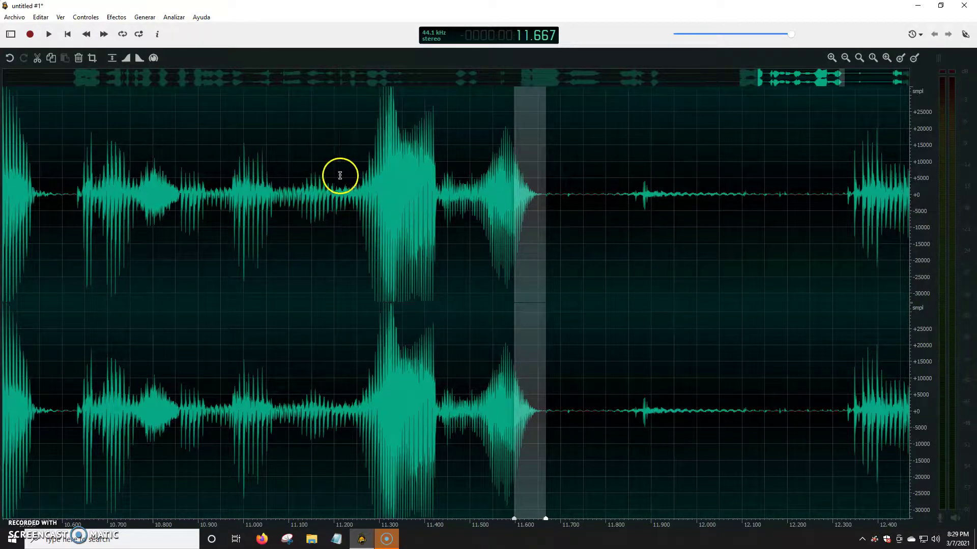
left_click(10, 60)
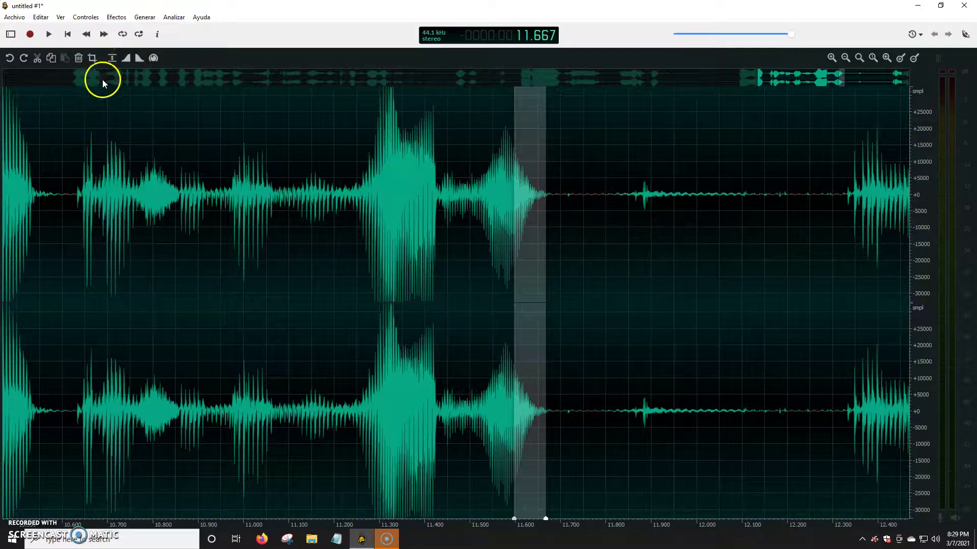
left_click_drag(321, 193, 376, 196)
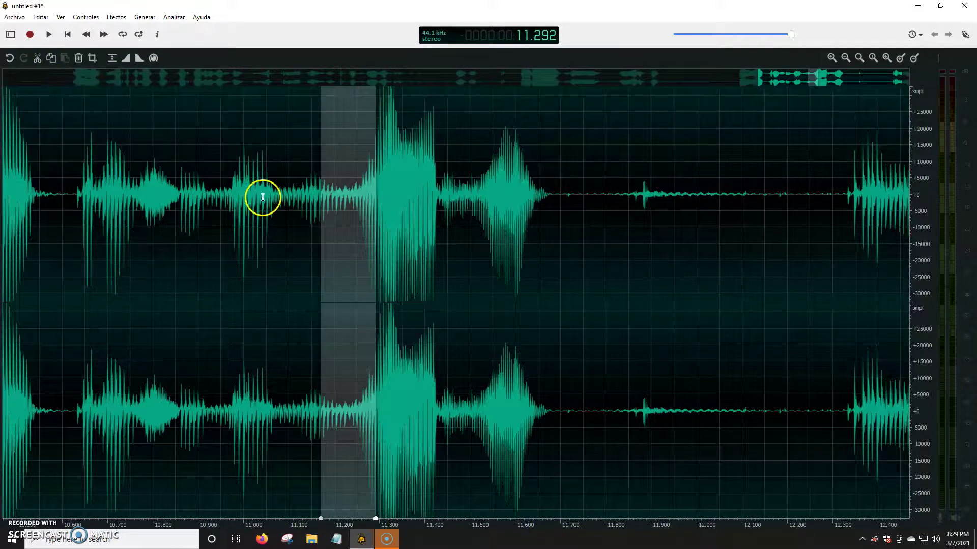
left_click(335, 194)
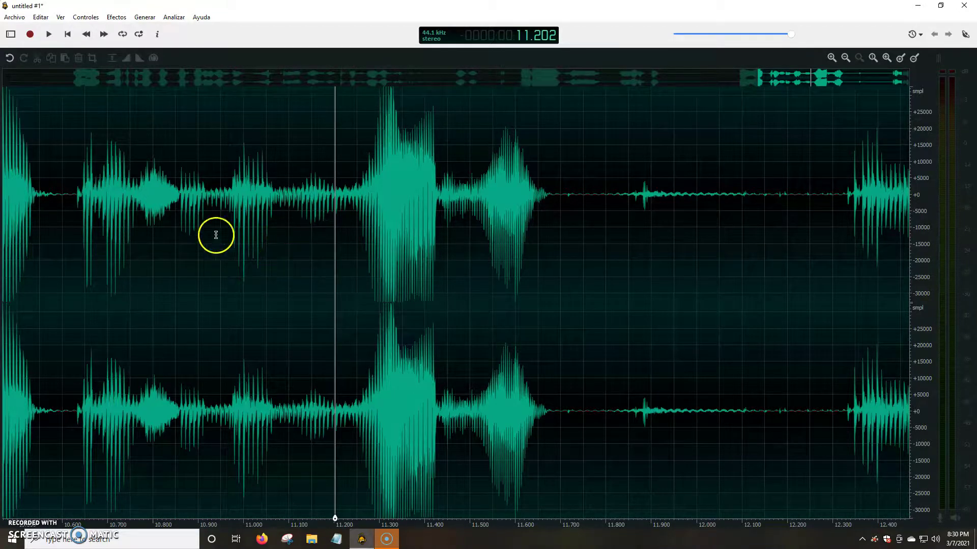
Save the recording to the Desktop as PRUEBA in MP3 (MPEG Layer 3) format
left_click(14, 18)
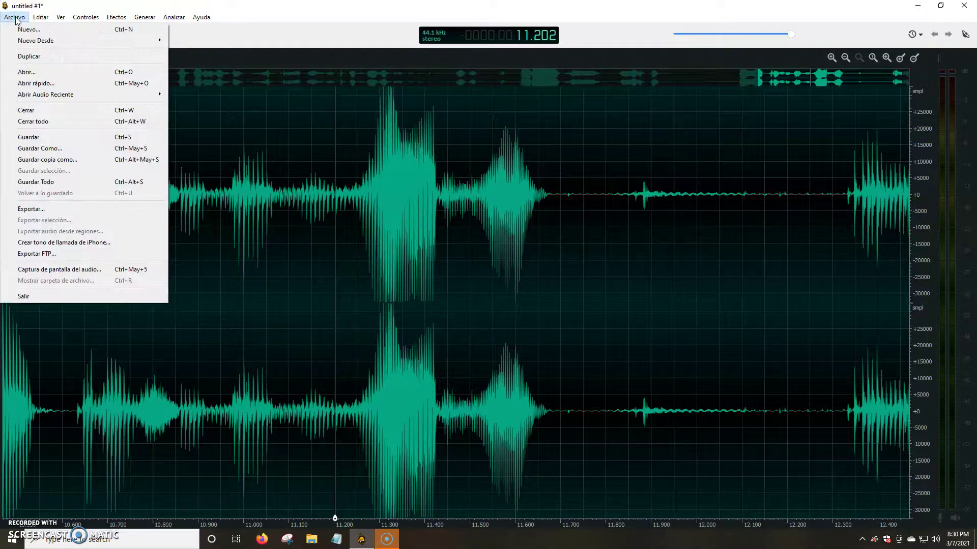
left_click(44, 150)
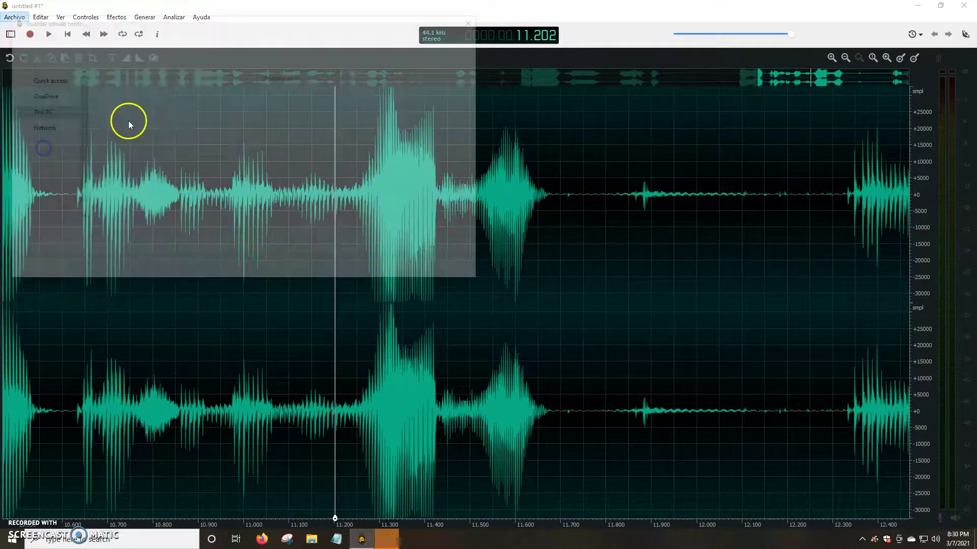
left_click(44, 92)
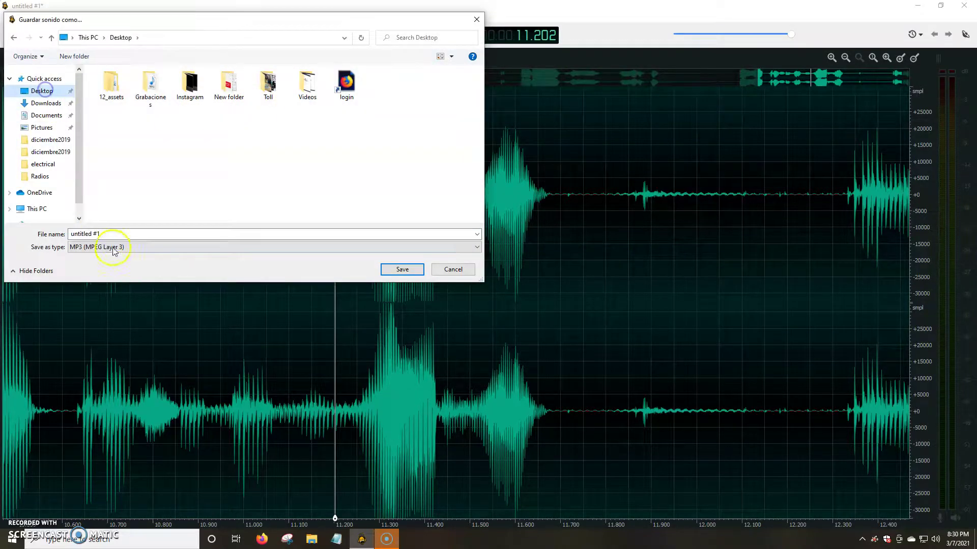
type("PRUEBA")
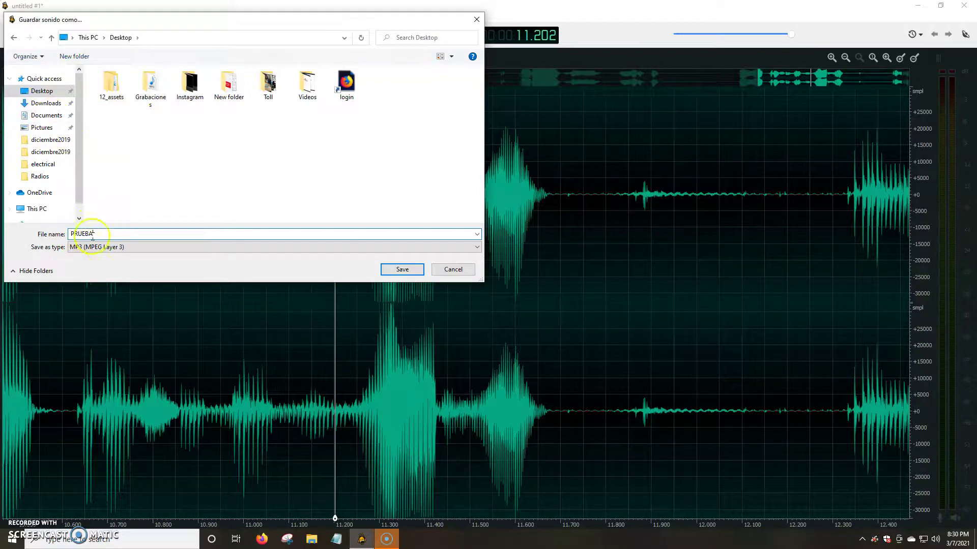
left_click(133, 253)
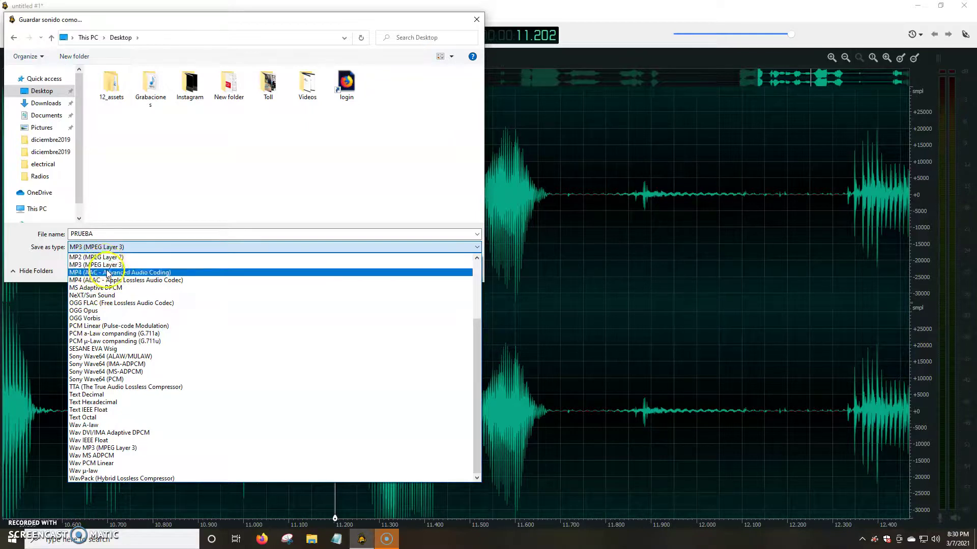
left_click(98, 249)
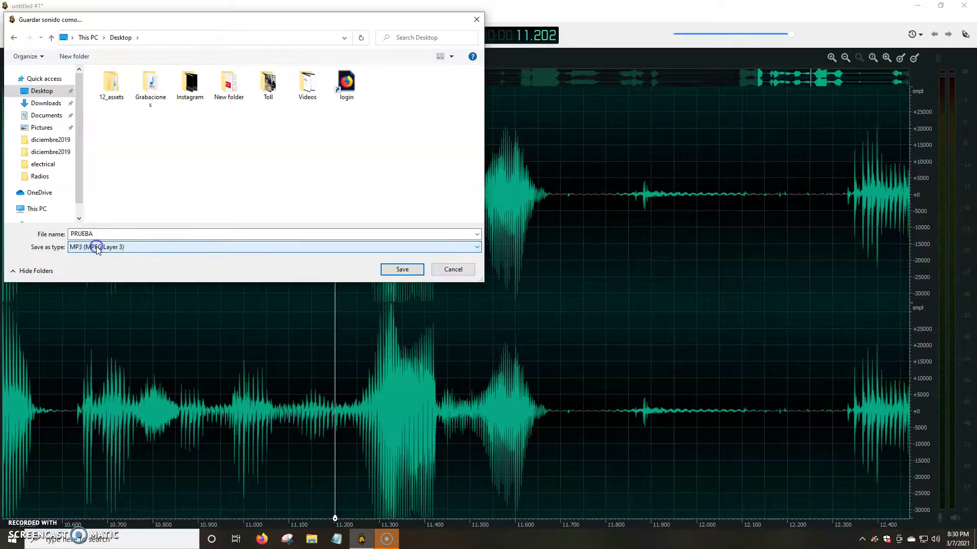
left_click(395, 270)
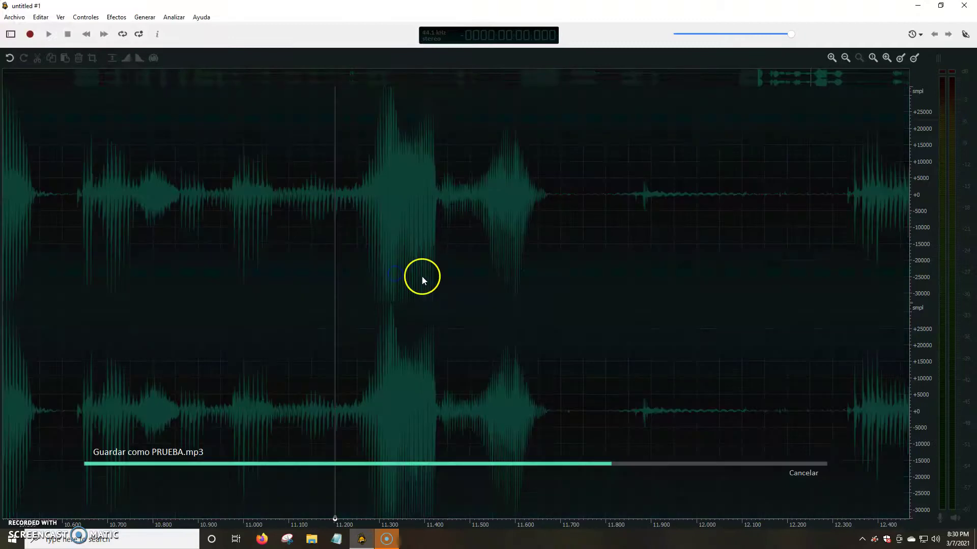
Check the properties of the PRUEBA file on the Windows desktop, and return to ocenaudio
left_click(921, 6)
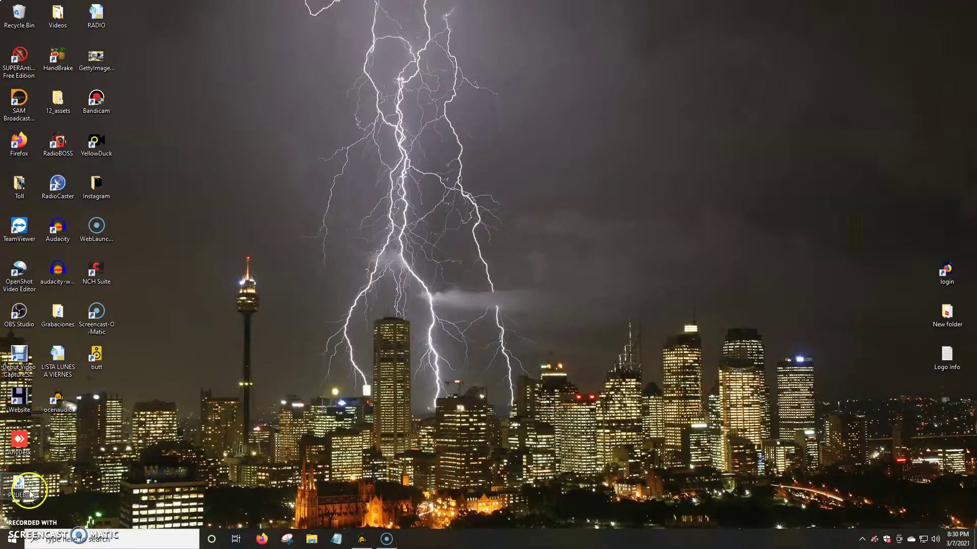
left_click_drag(30, 493, 18, 489)
right_click(18, 489)
left_click(35, 495)
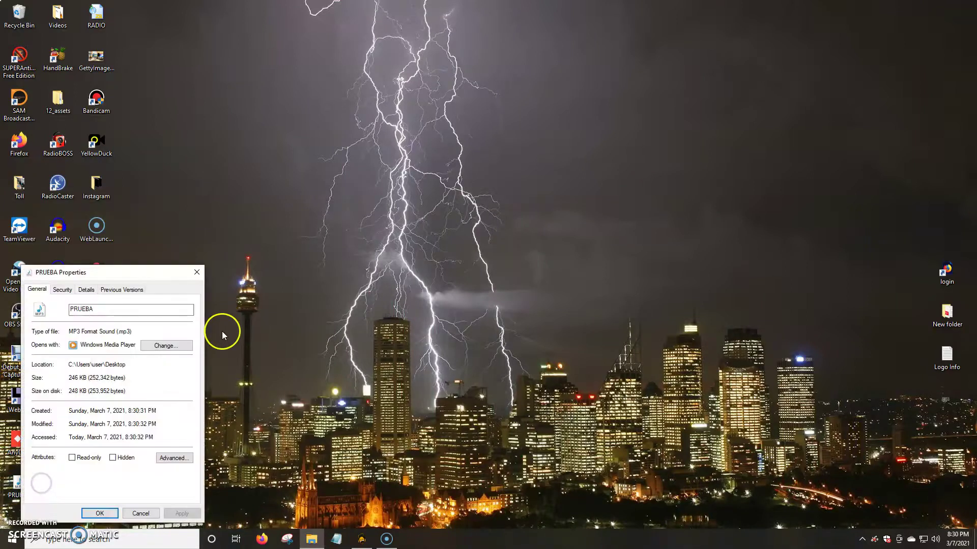
left_click(195, 273)
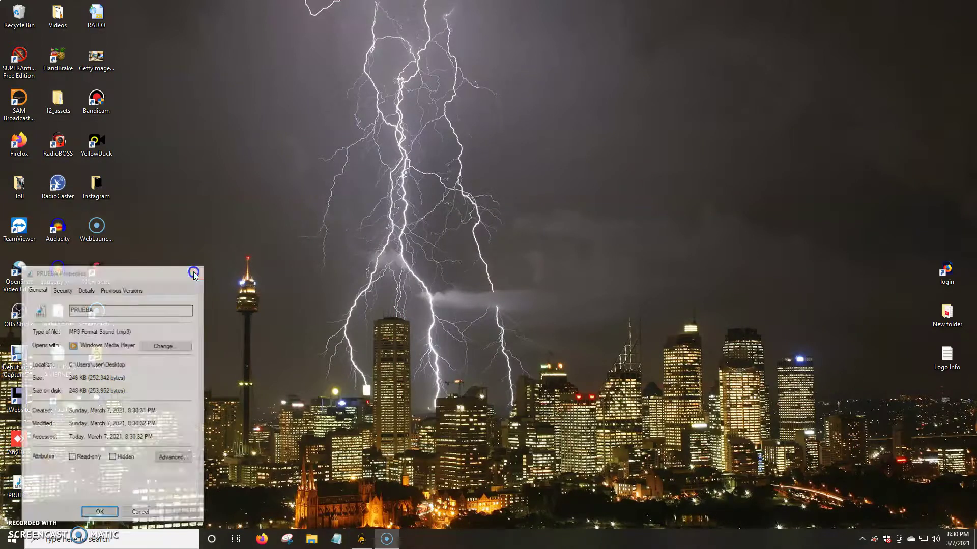
left_click(361, 539)
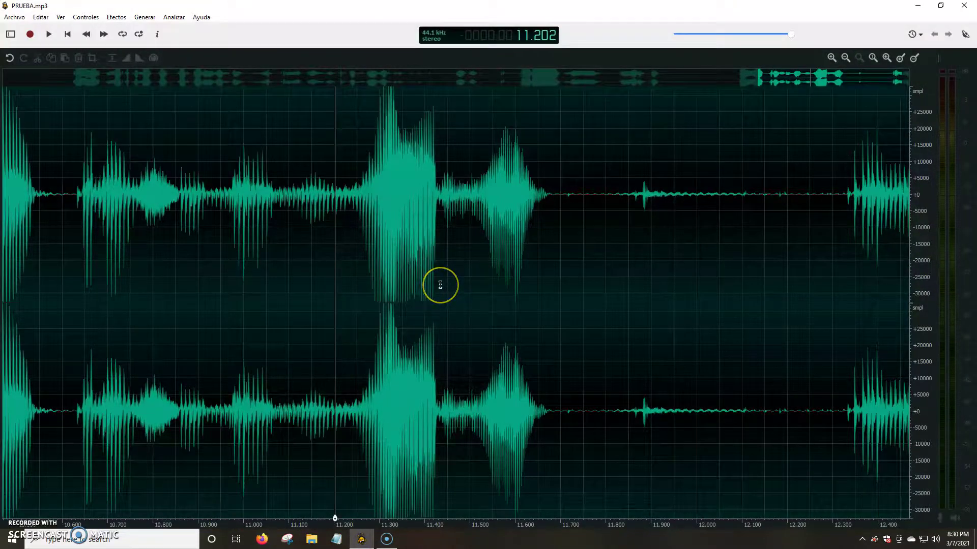